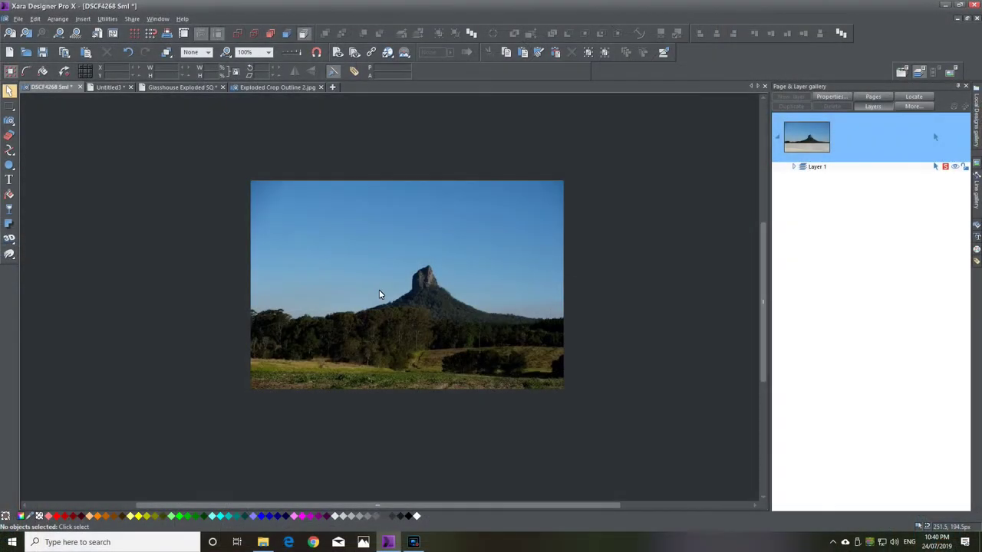
Trace the mountain photo with the Bitmap tracer in Grayscale mode, Accuracy 81 and Smoothing 37.
click(364, 293)
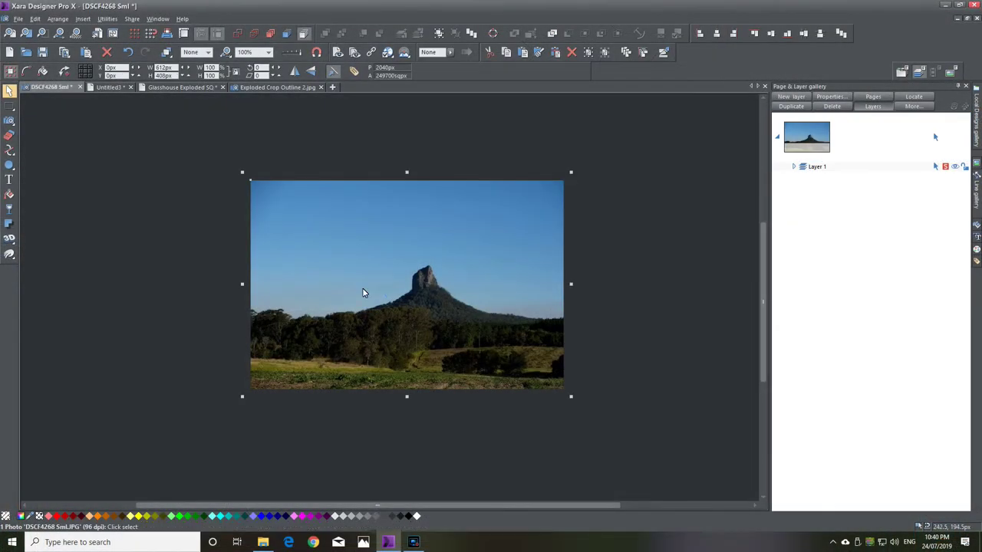
click(109, 20)
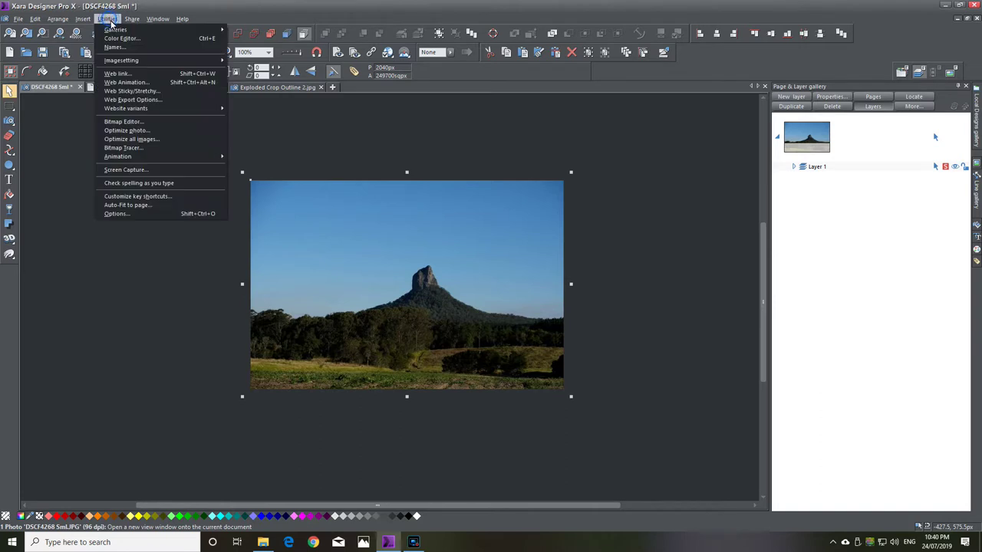
click(123, 148)
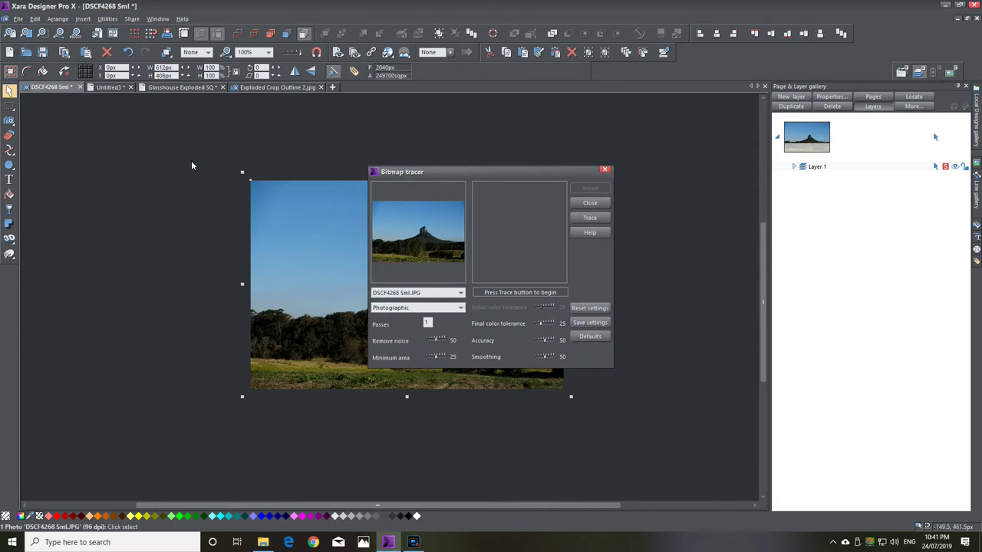
click(461, 308)
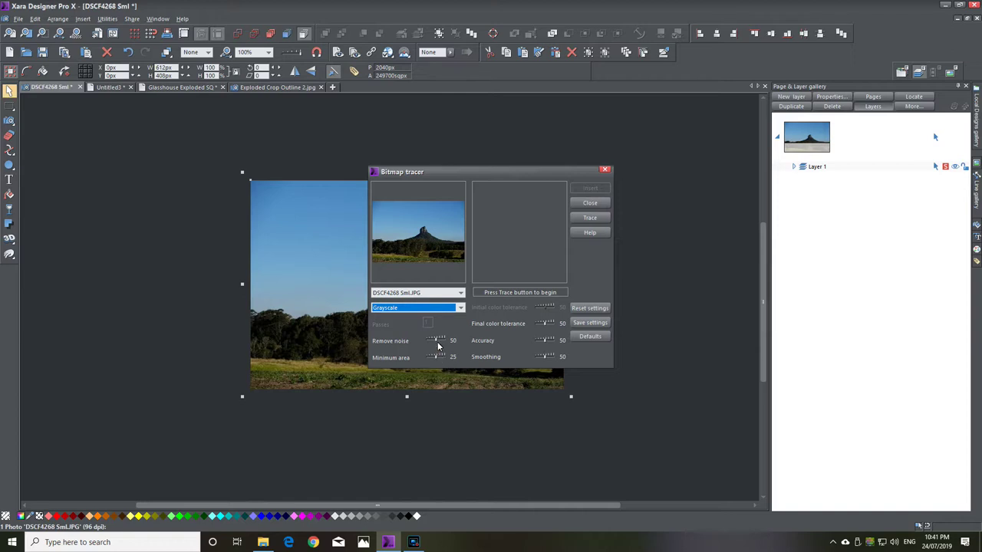
click(544, 357)
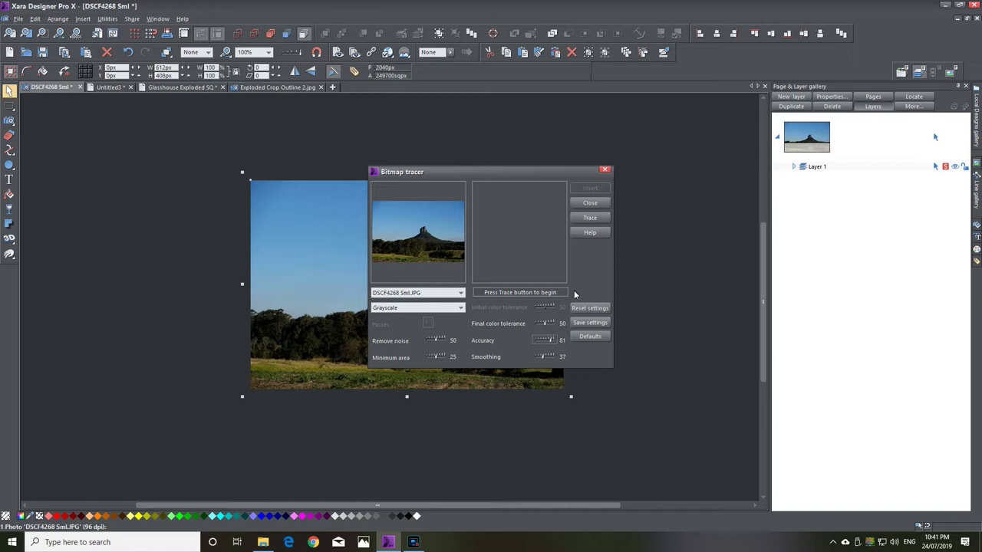
click(599, 221)
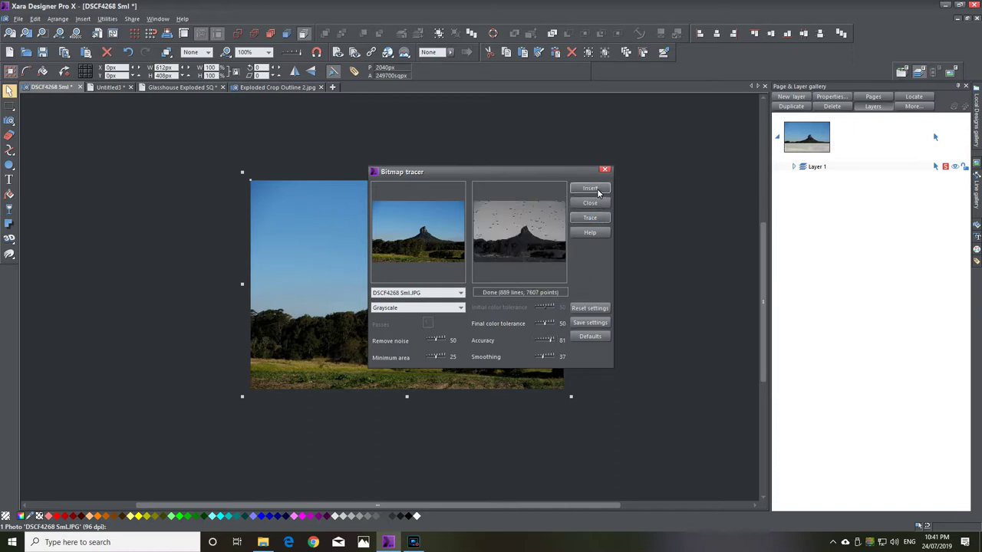
Insert the grayscale trace, align it over the photo, and expand Layer 1 and its Group.
click(598, 189)
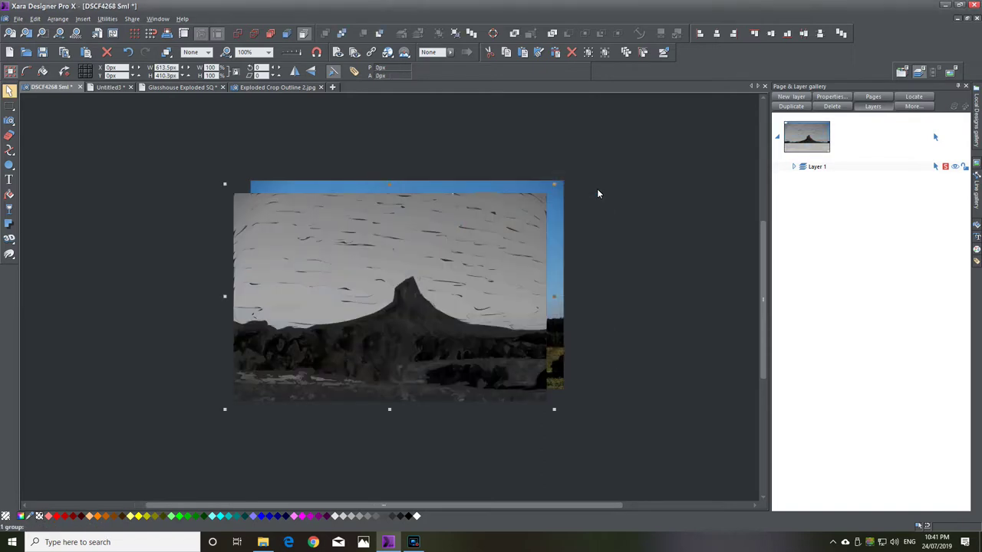
mouse_move(416, 333)
mouse_down()
mouse_move(438, 322)
mouse_move(429, 323)
mouse_up()
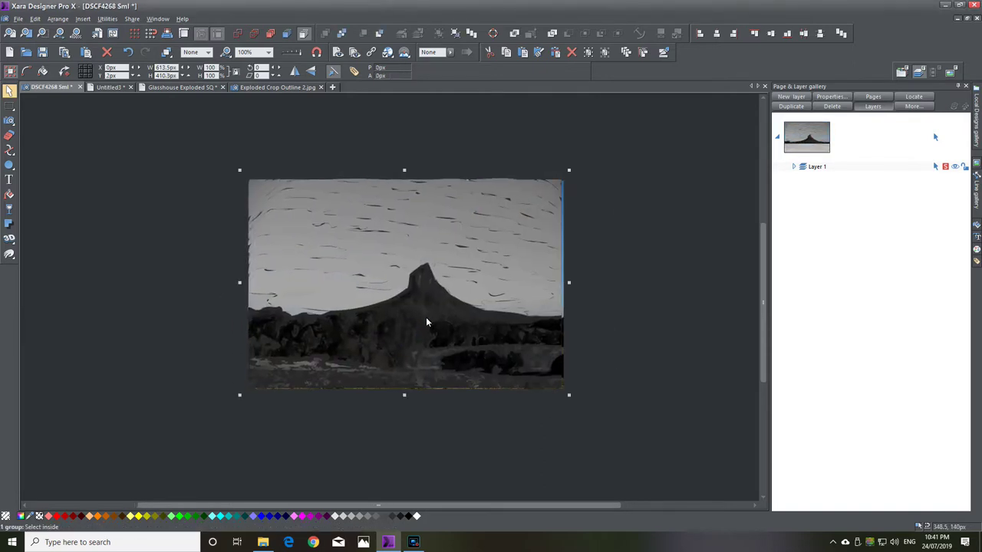
scroll(427, 323, up, 5)
scroll(427, 323, up, 6)
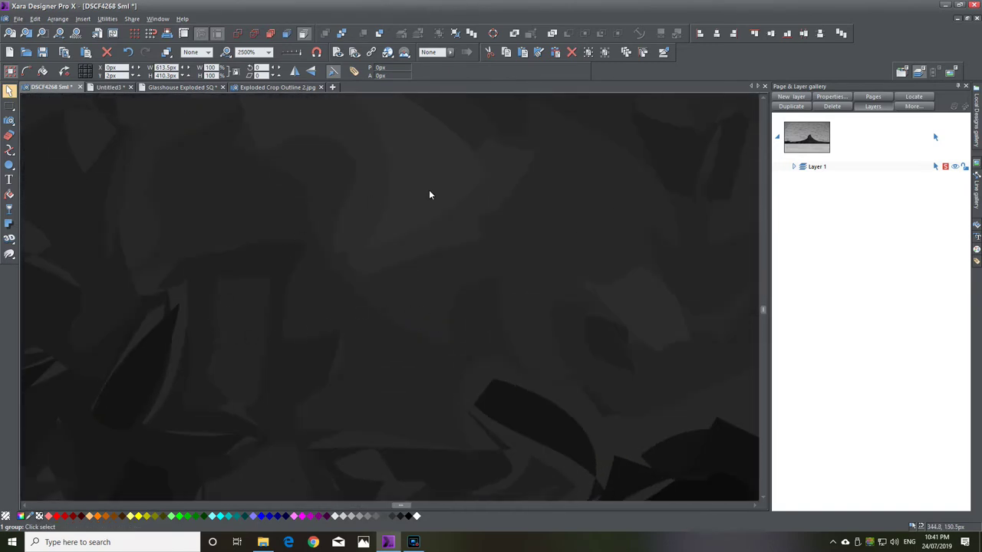
scroll(491, 316, down, 2)
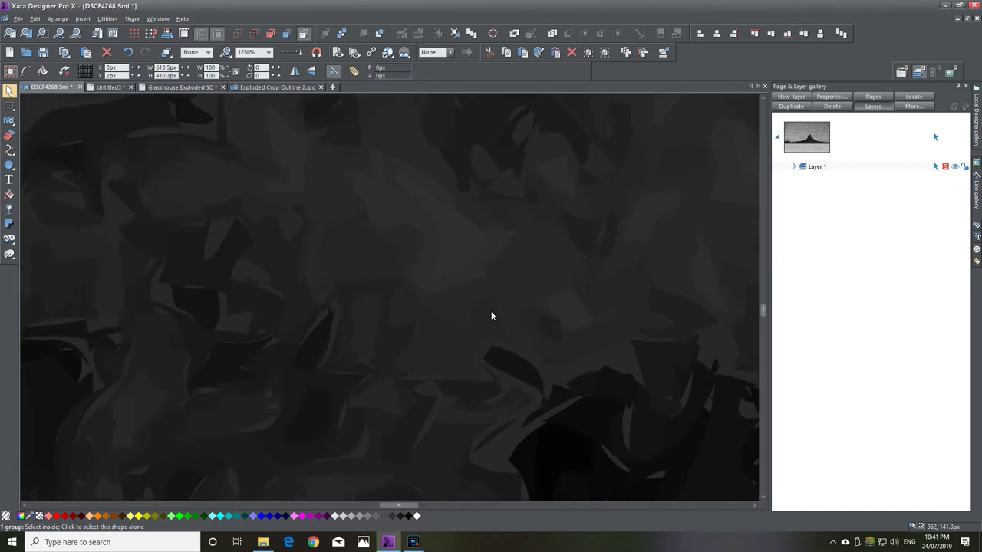
scroll(492, 316, down, 4)
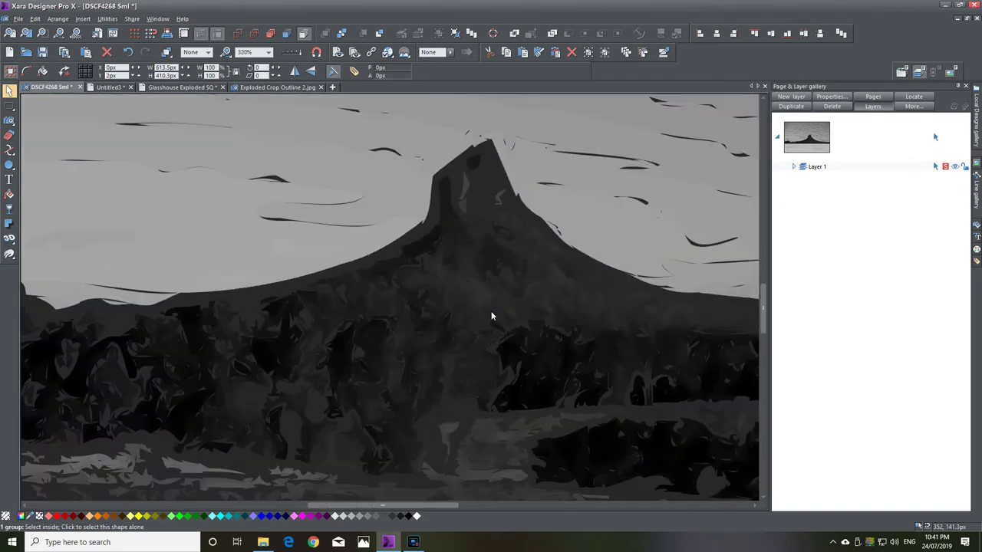
click(793, 169)
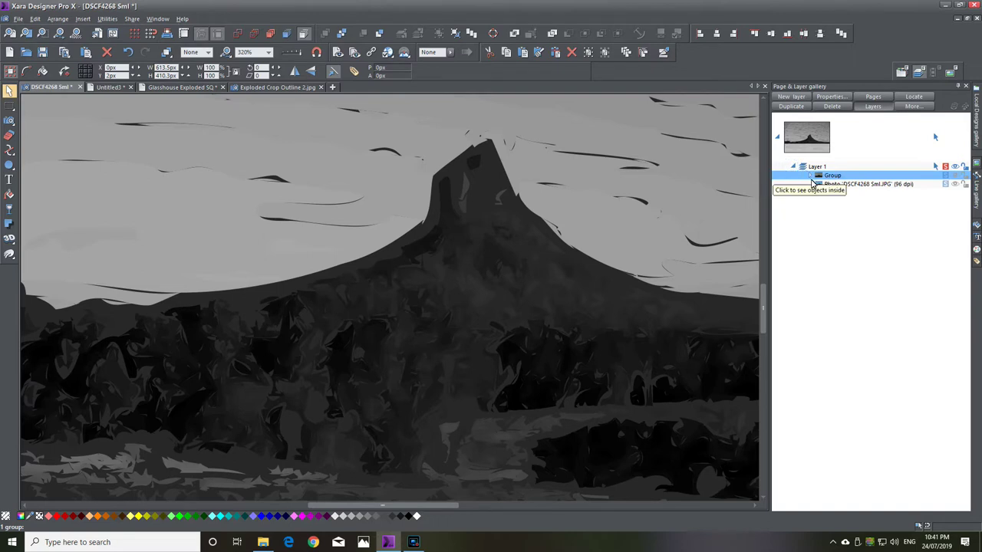
click(813, 177)
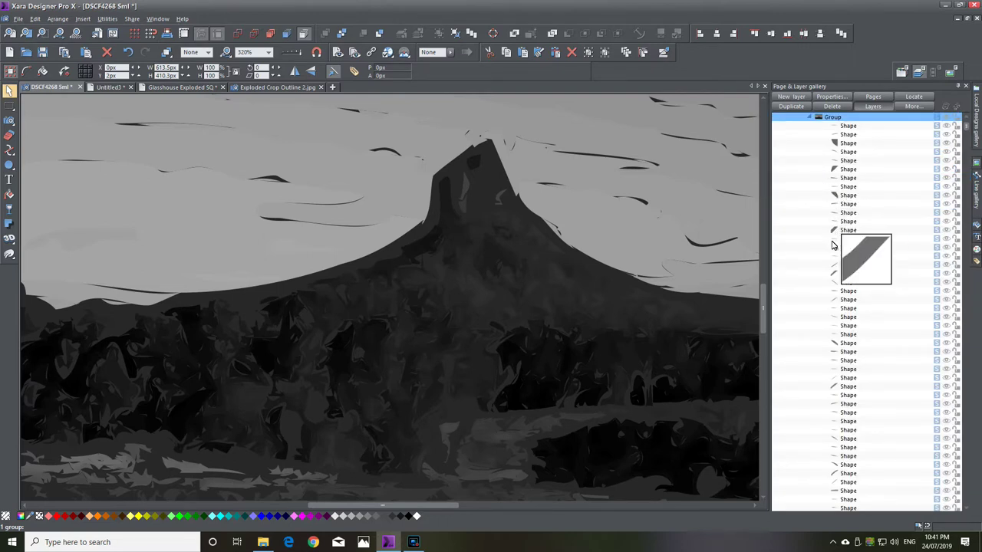
Solo one small traced shape from the group and copy it.
click(936, 232)
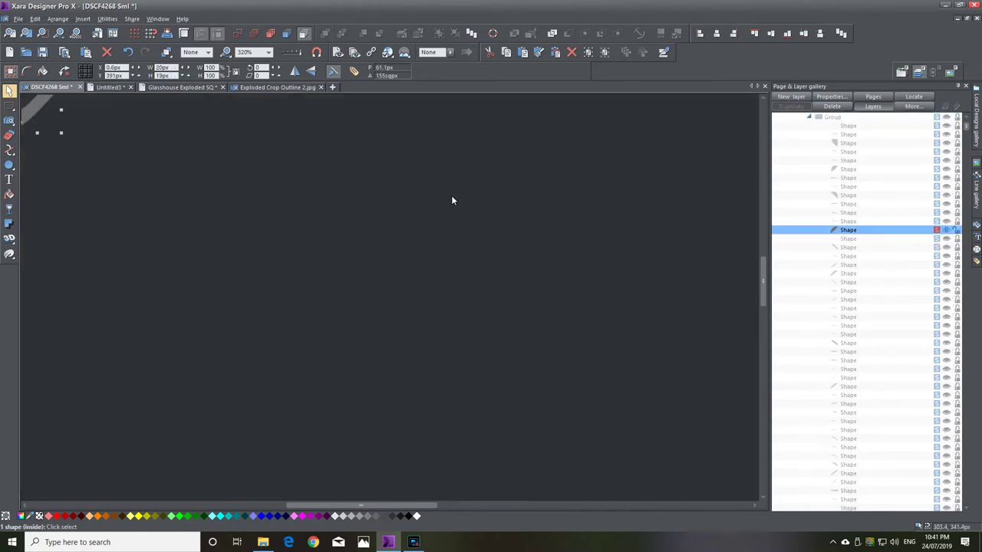
drag(356, 506, 332, 505)
drag(764, 275, 765, 245)
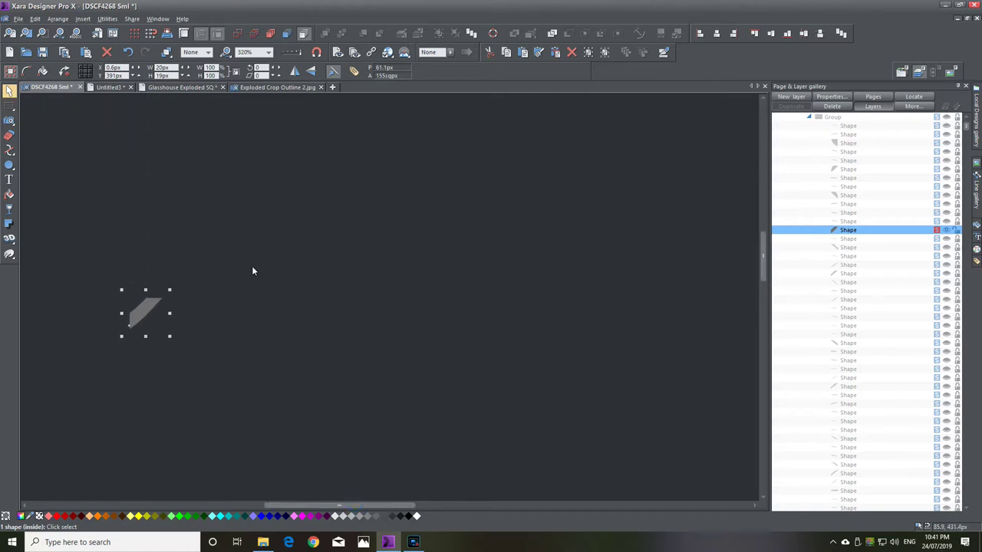
drag(168, 335, 242, 390)
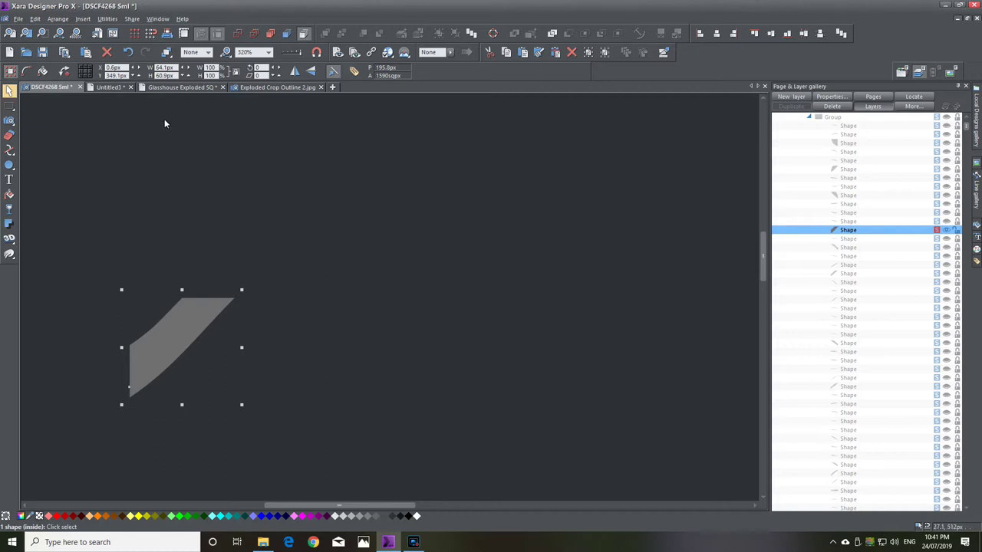
click(34, 19)
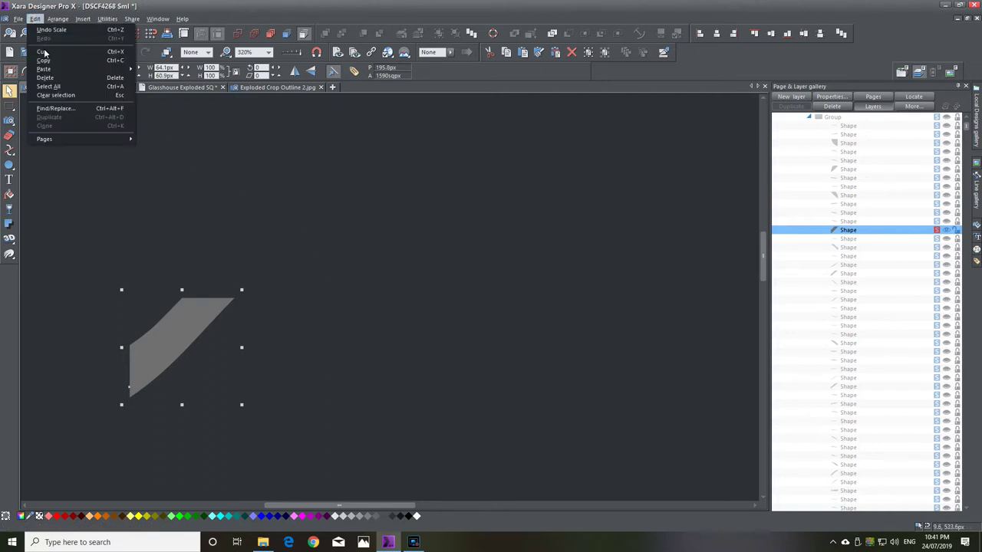
key(Escape)
Paste the shape into Untitled3, enlarged to about 2.13 in wide at the top-left.
click(109, 86)
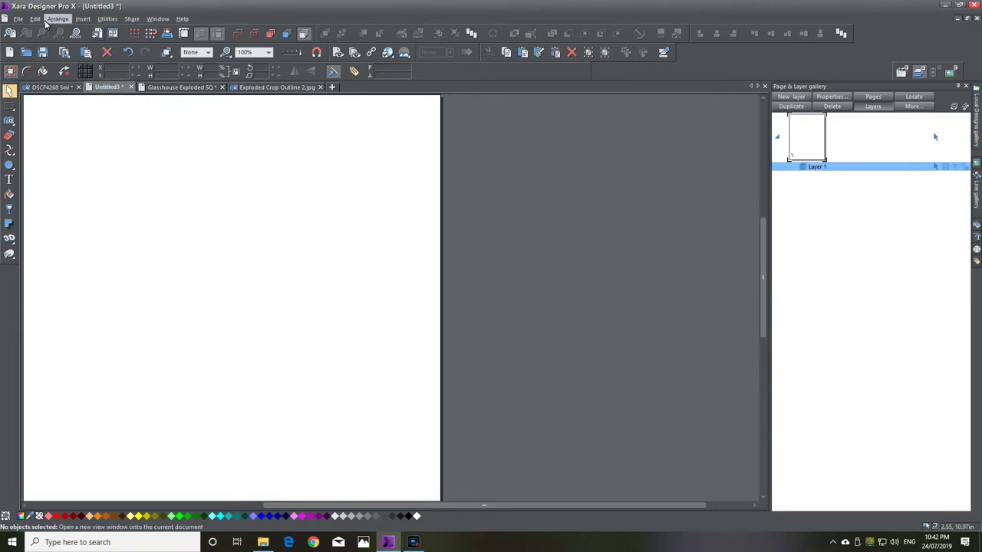
click(35, 18)
mouse_move(48, 72)
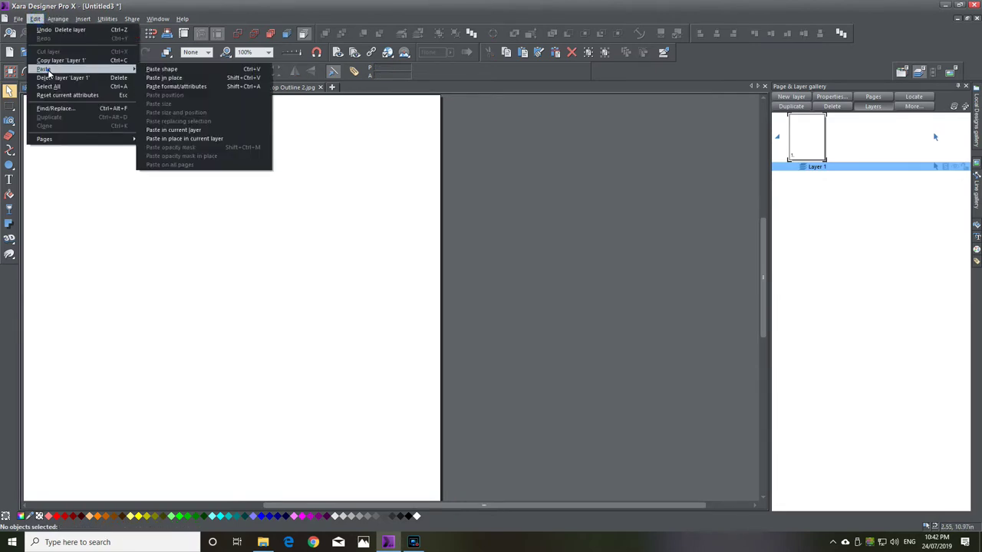
click(157, 70)
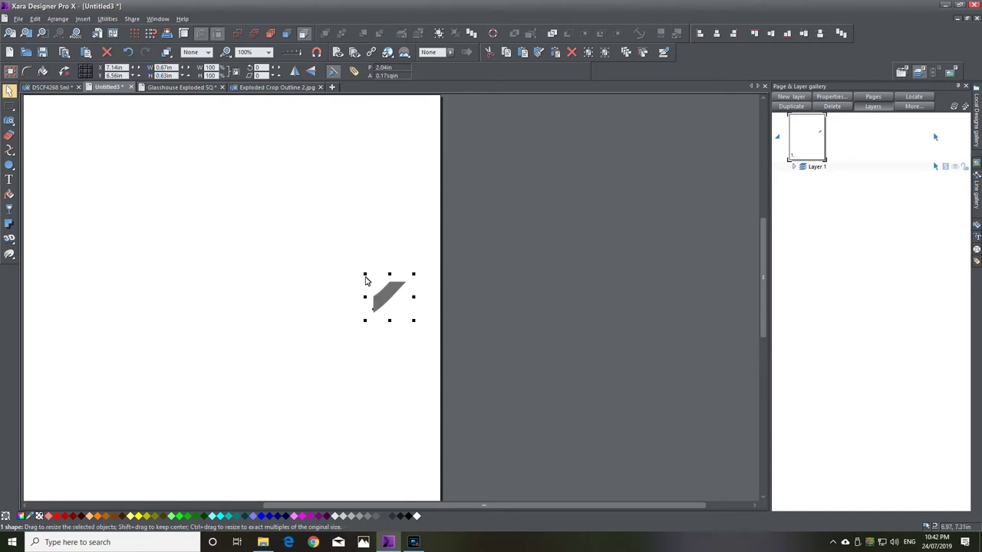
drag(365, 275, 312, 221)
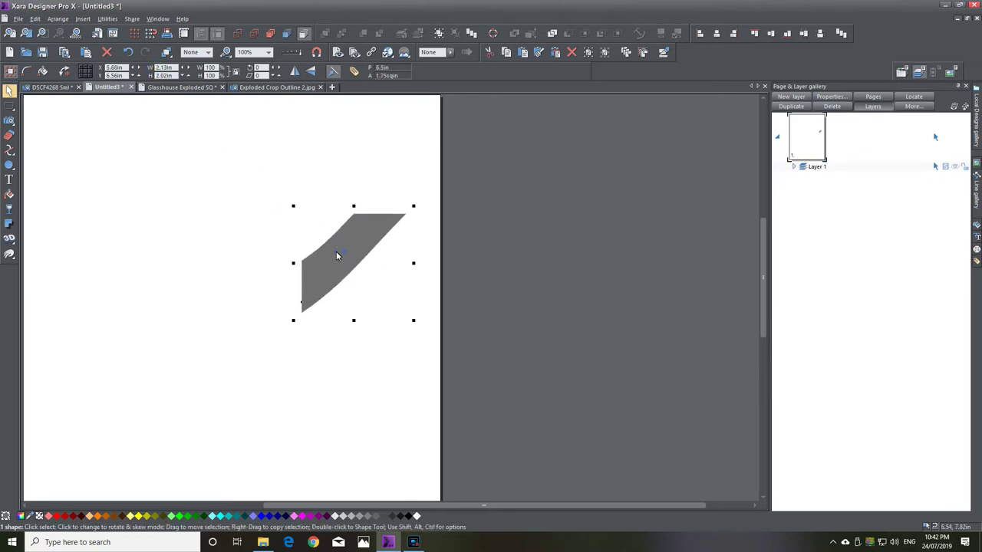
drag(338, 256, 142, 170)
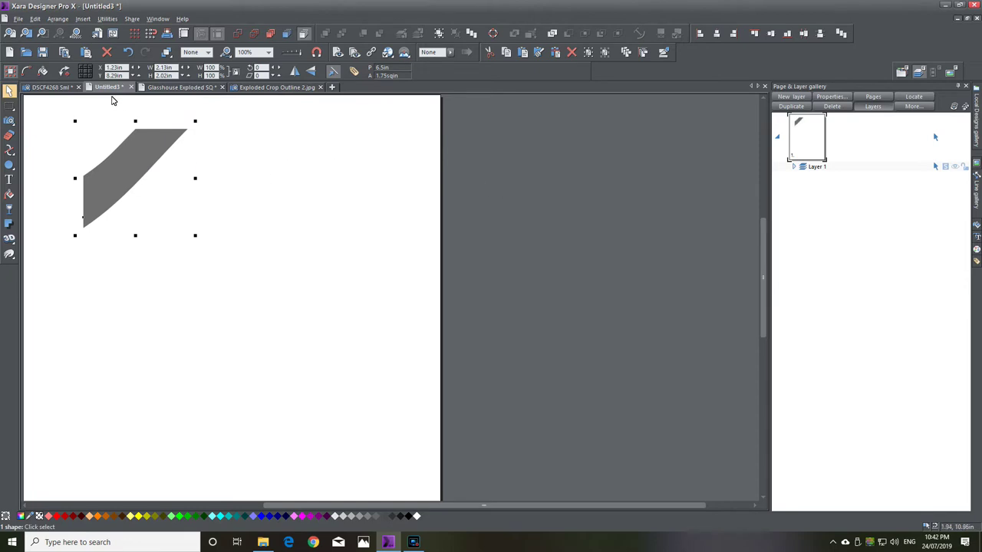
click(59, 88)
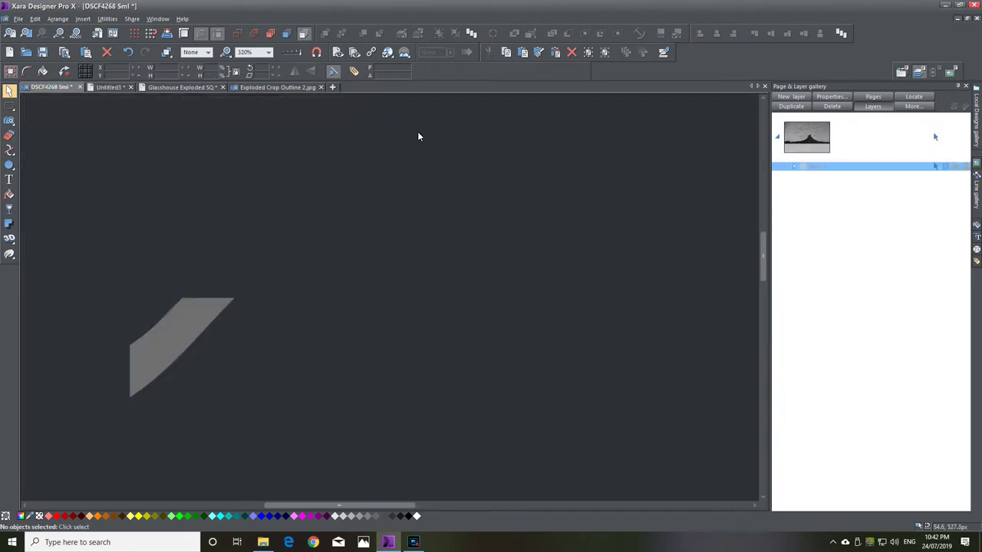
Solo another small traced shape, a long grey sliver, in the Page & Layer gallery.
mouse_move(800, 174)
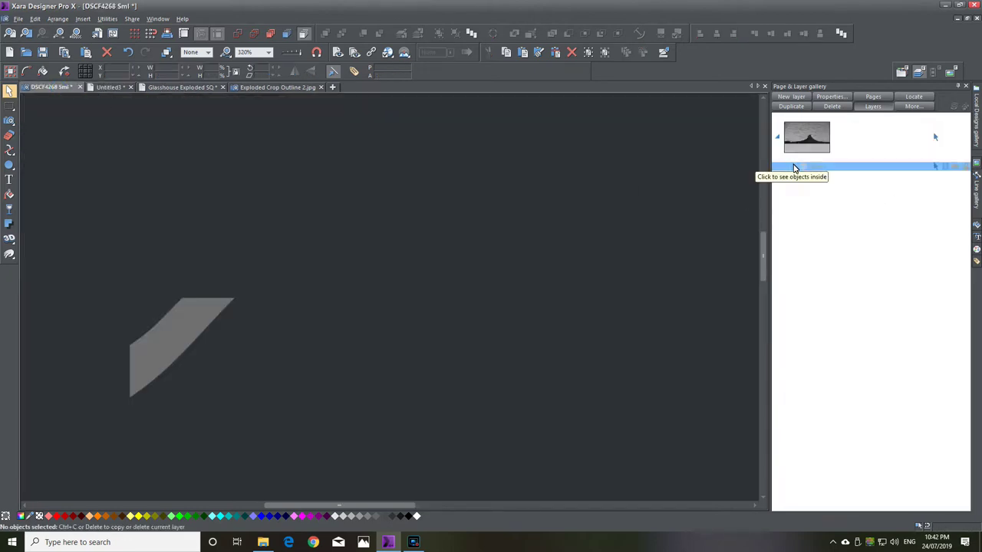
click(794, 167)
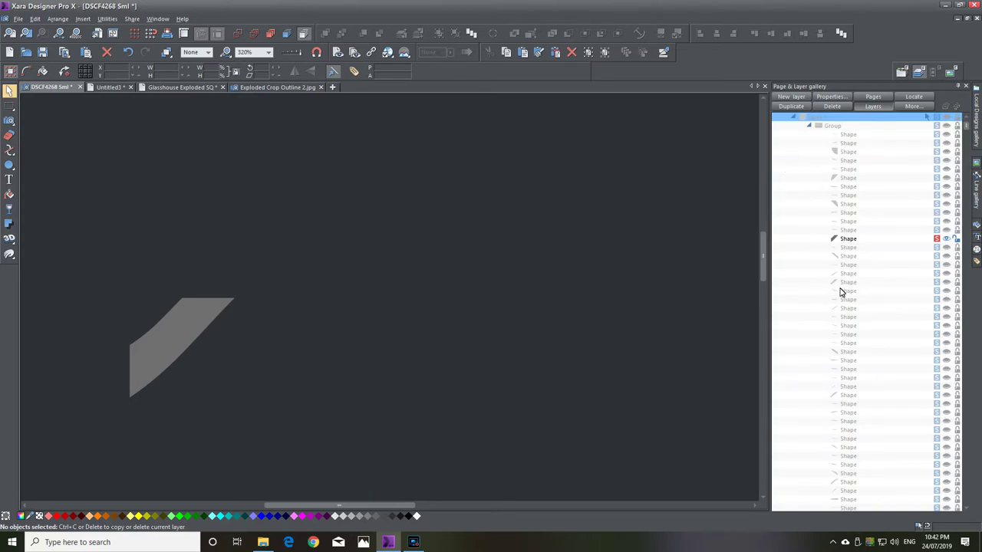
scroll(839, 291, down, 5)
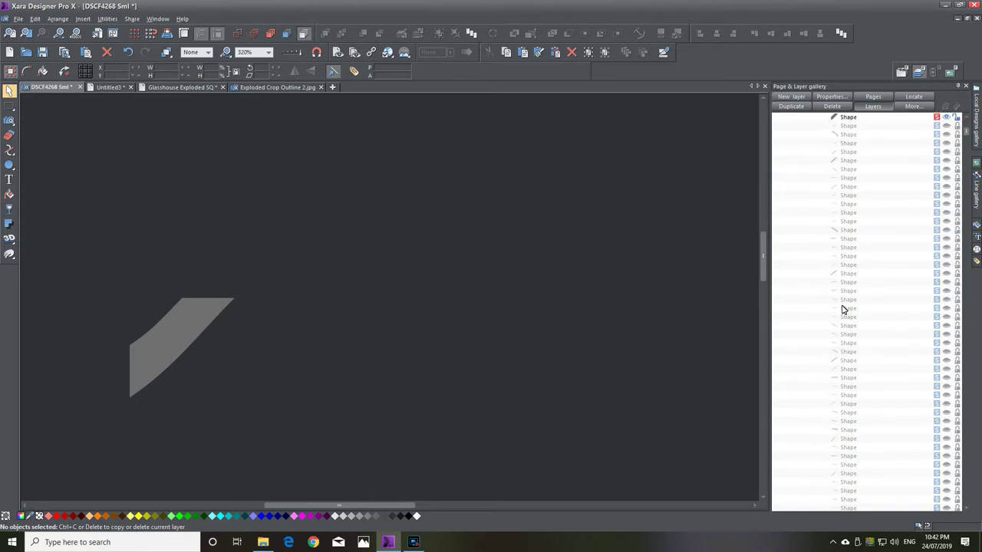
click(937, 291)
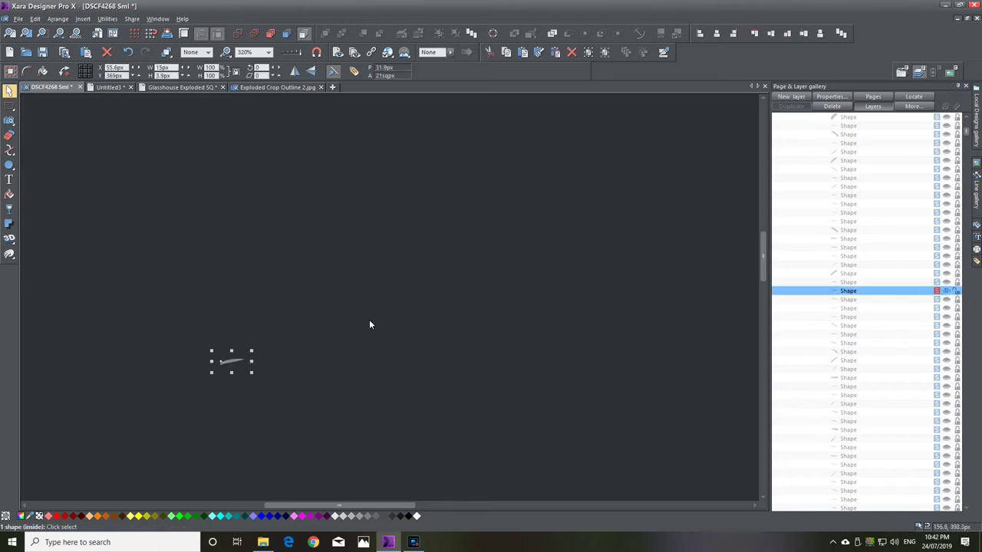
drag(253, 352, 350, 324)
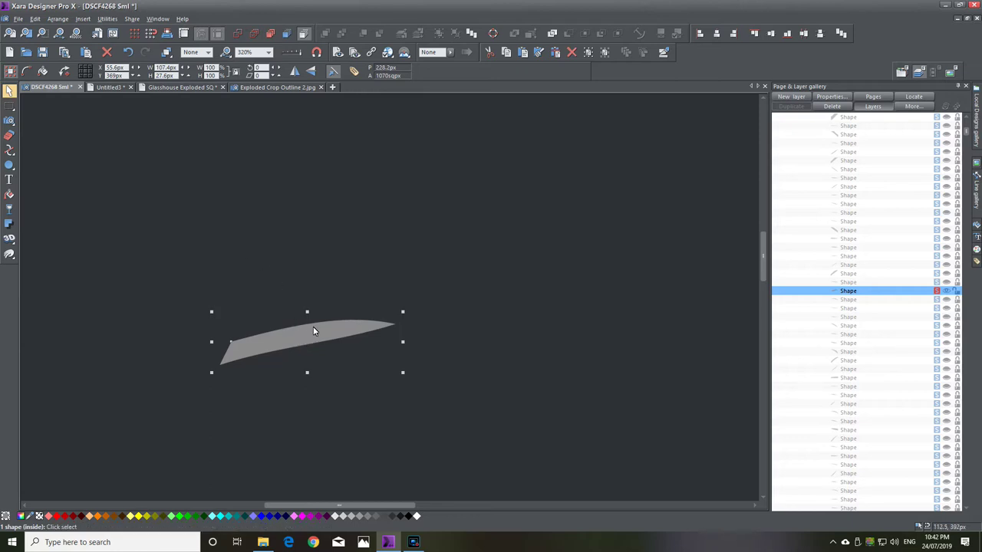
Paste the sliver into Untitled3, enlarged to about 4.89 in wide beside the first piece.
click(119, 88)
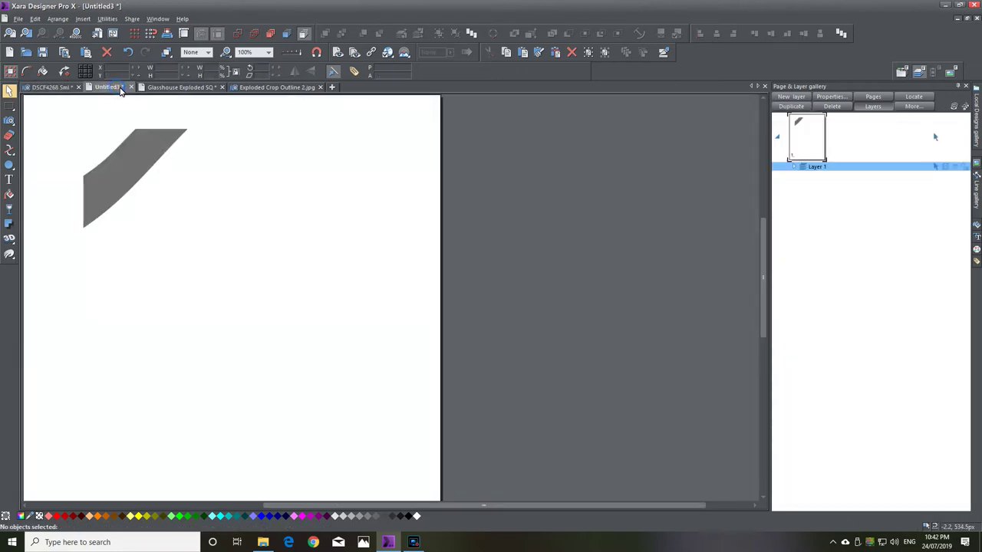
key(ctrl+v)
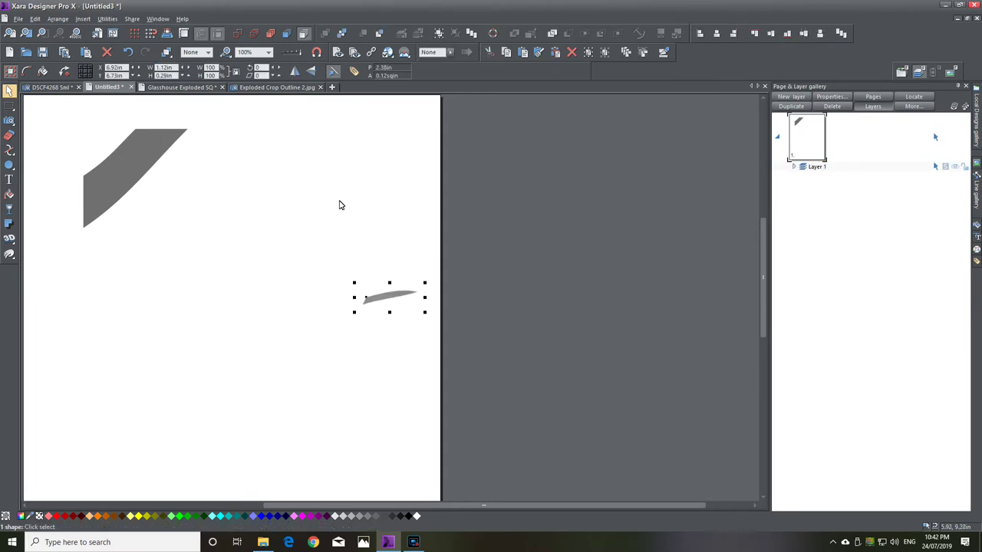
drag(356, 286, 120, 223)
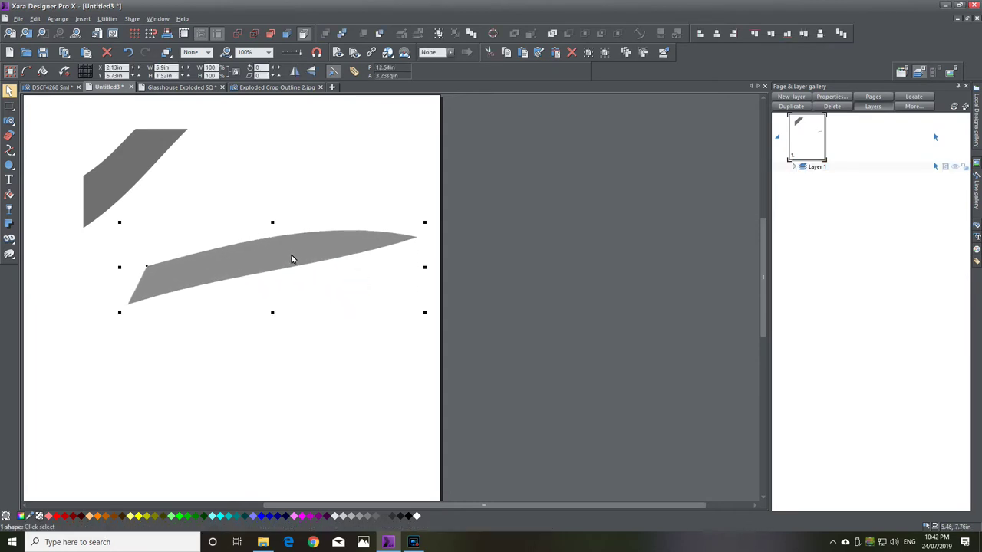
drag(290, 257, 298, 176)
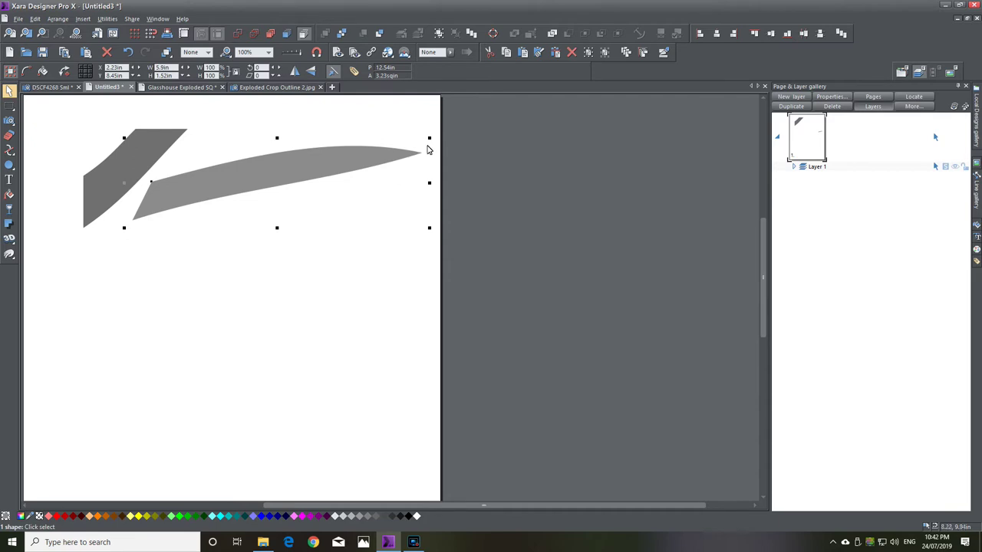
drag(430, 137, 379, 151)
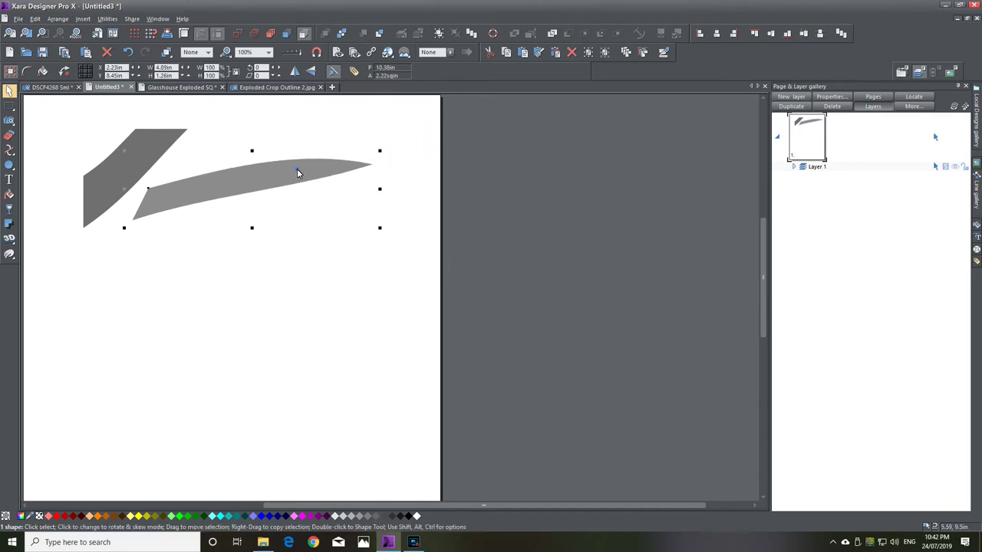
drag(296, 170, 310, 158)
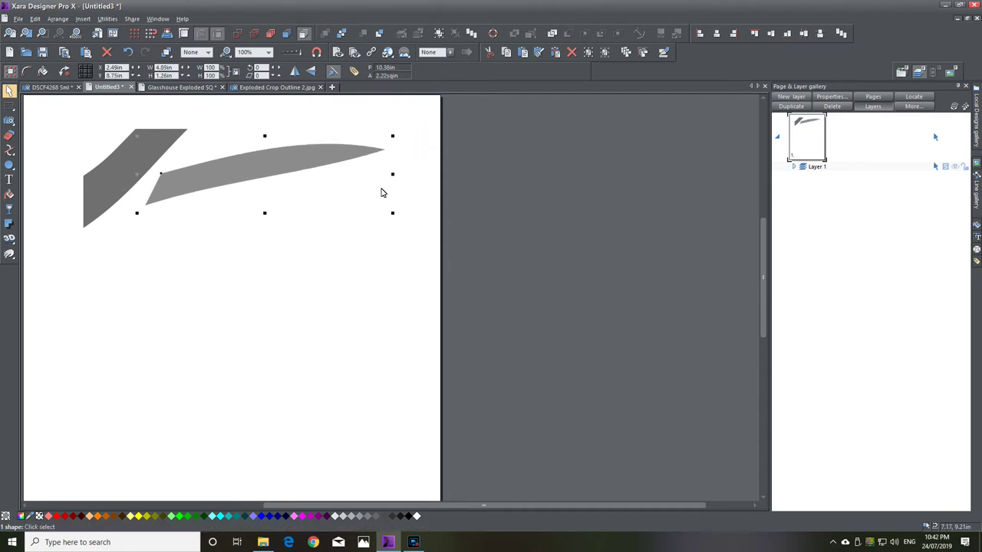
click(320, 286)
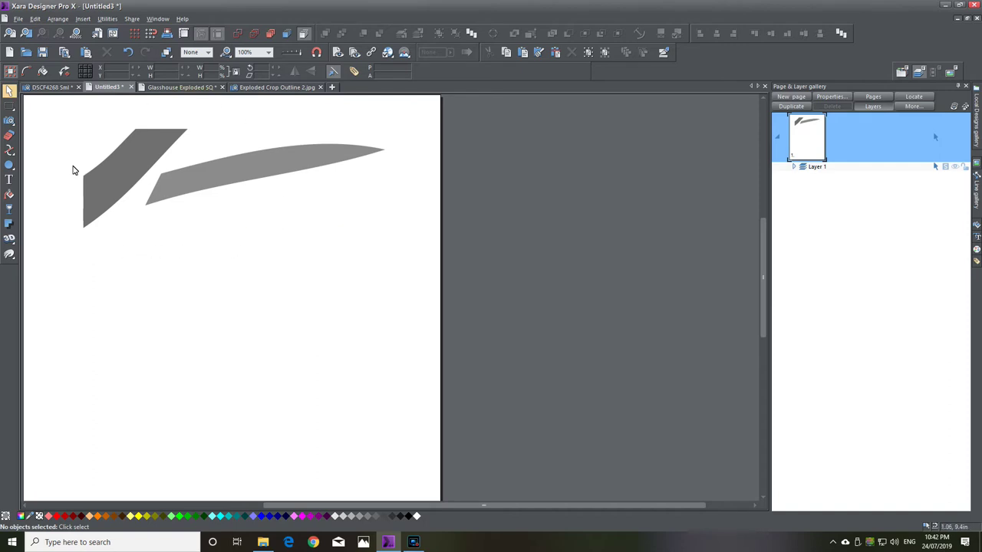
Give both pieces a black outline colour and remove their fill.
drag(49, 107, 395, 262)
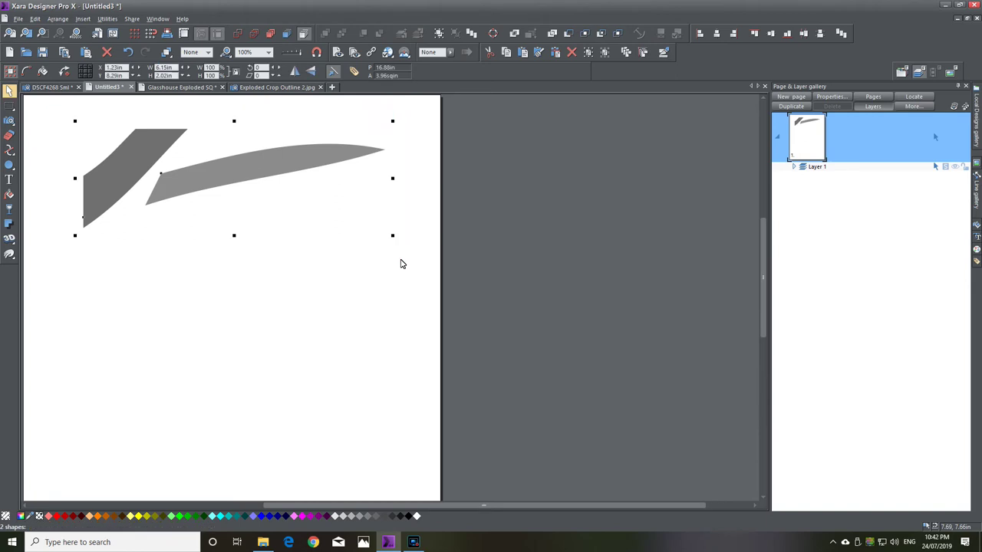
click(411, 517)
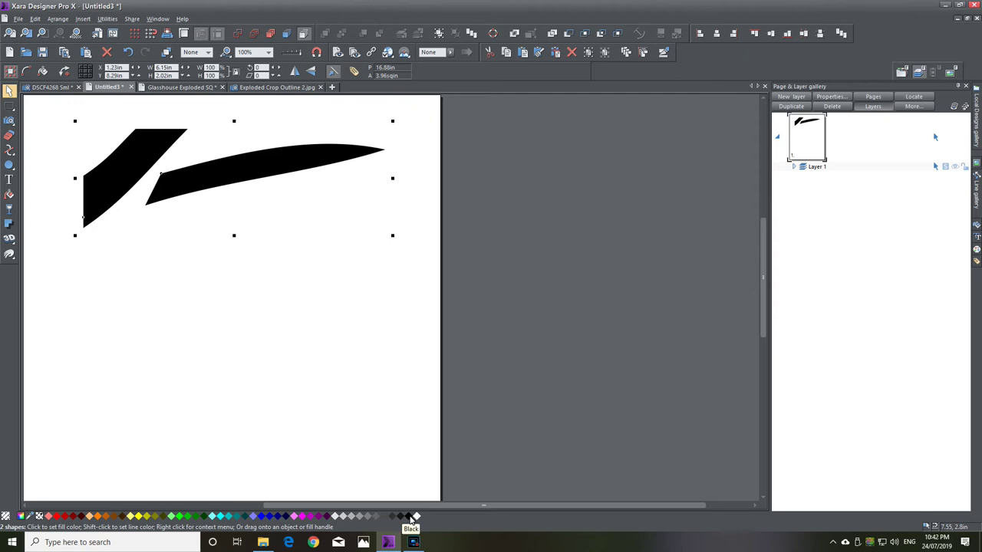
right_click(411, 517)
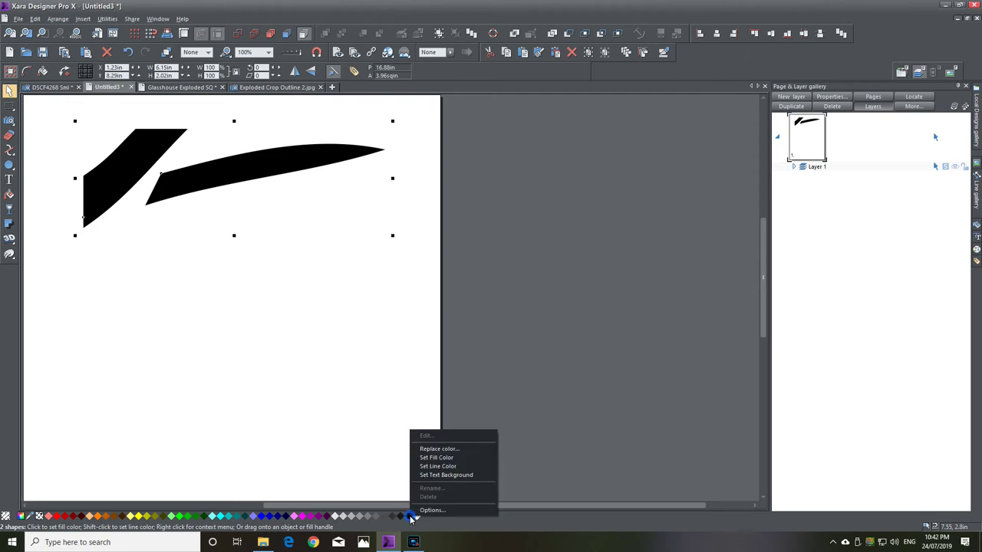
click(445, 467)
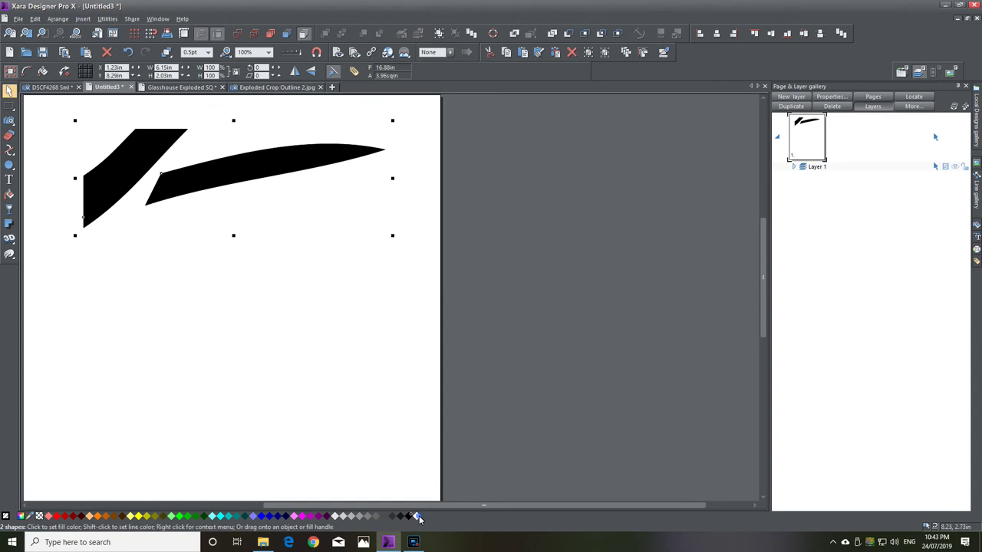
click(418, 518)
right_click(418, 519)
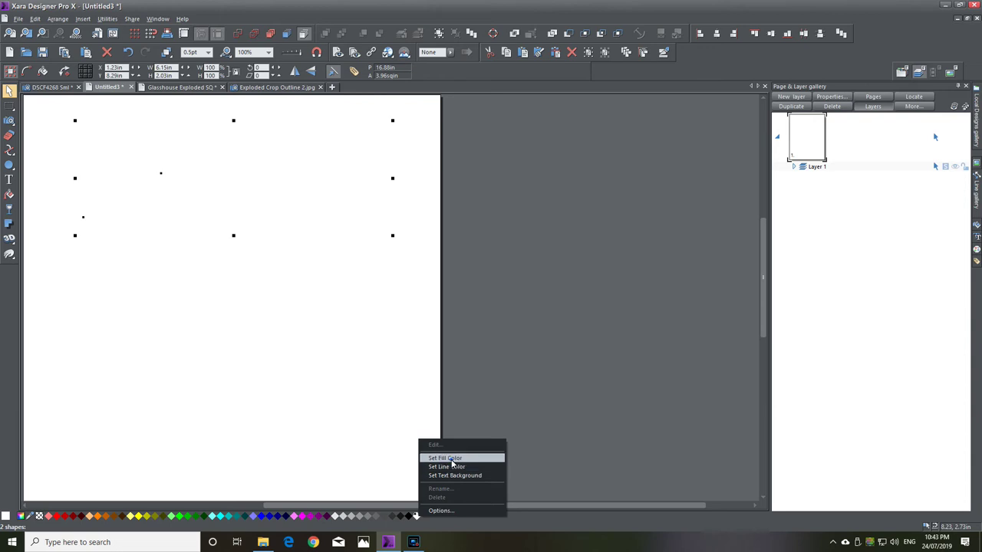
click(452, 466)
right_click(411, 519)
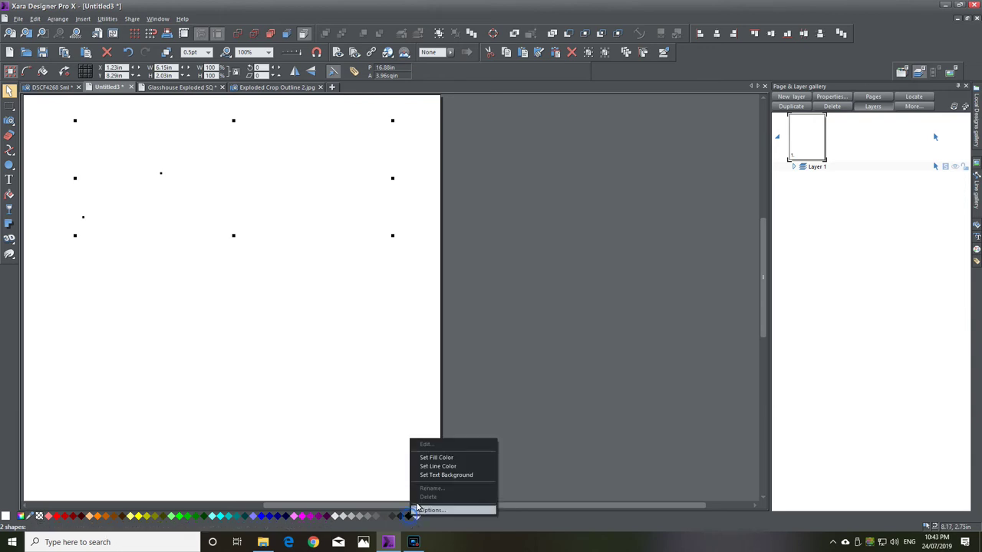
click(431, 468)
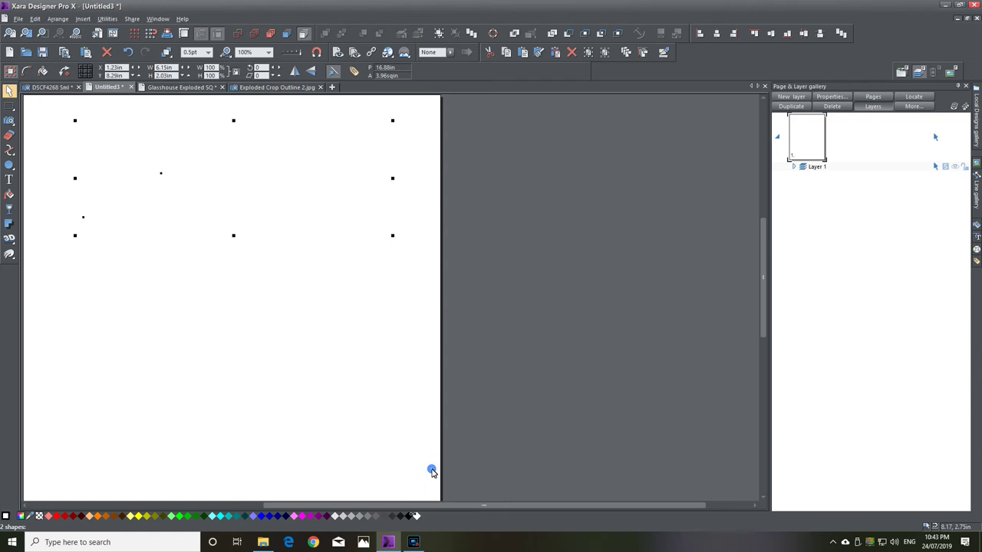
click(297, 375)
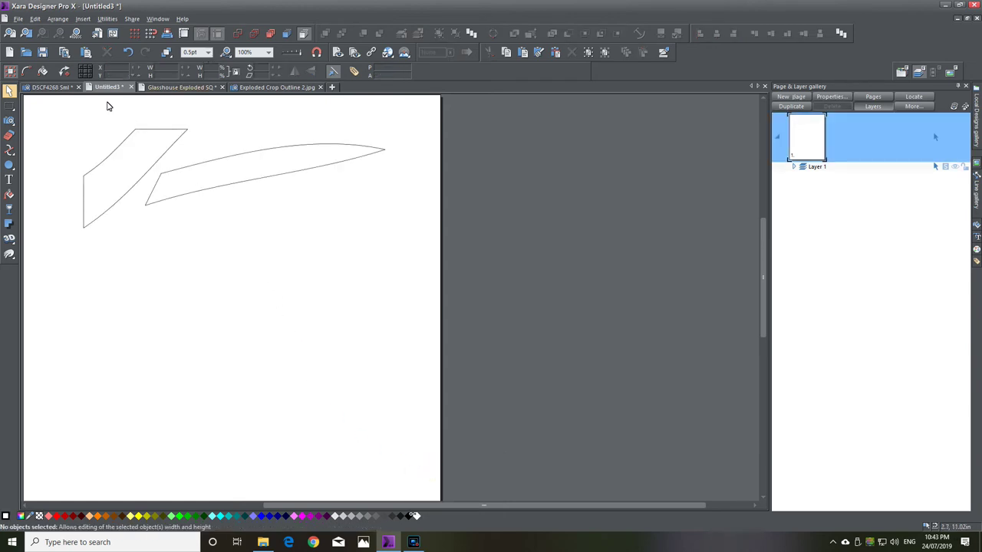
Set the line width of both outlined pieces to 2pt.
click(61, 117)
drag(60, 117, 381, 238)
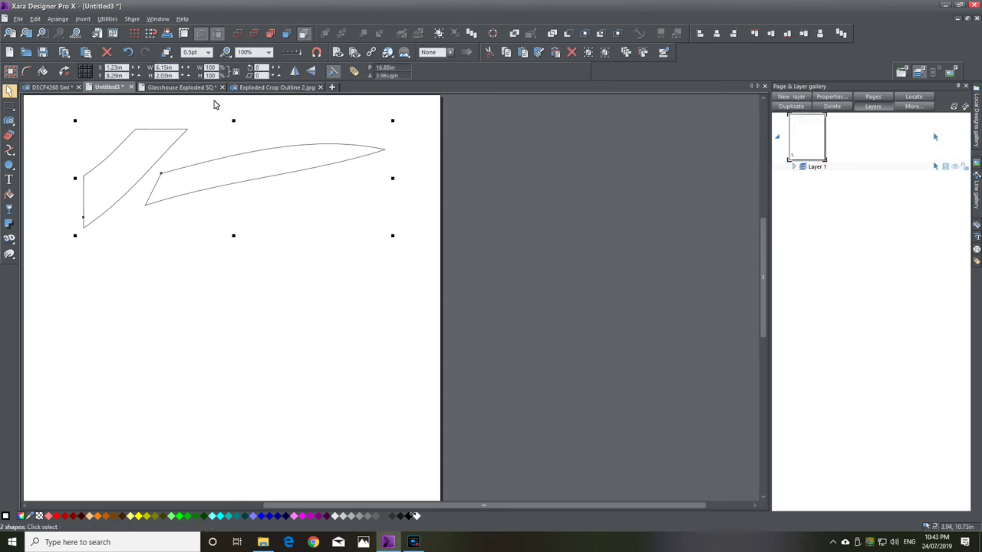
click(208, 53)
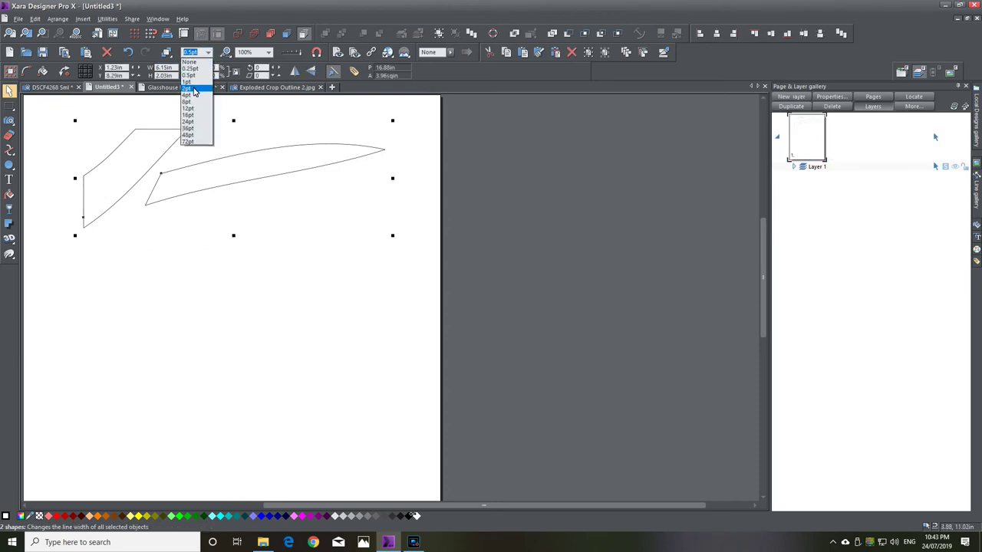
click(195, 92)
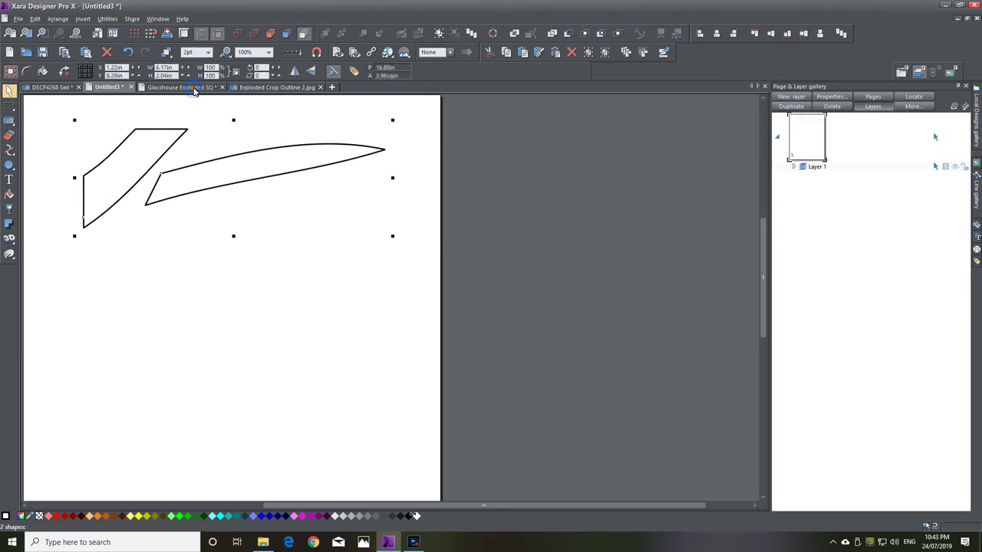
click(223, 309)
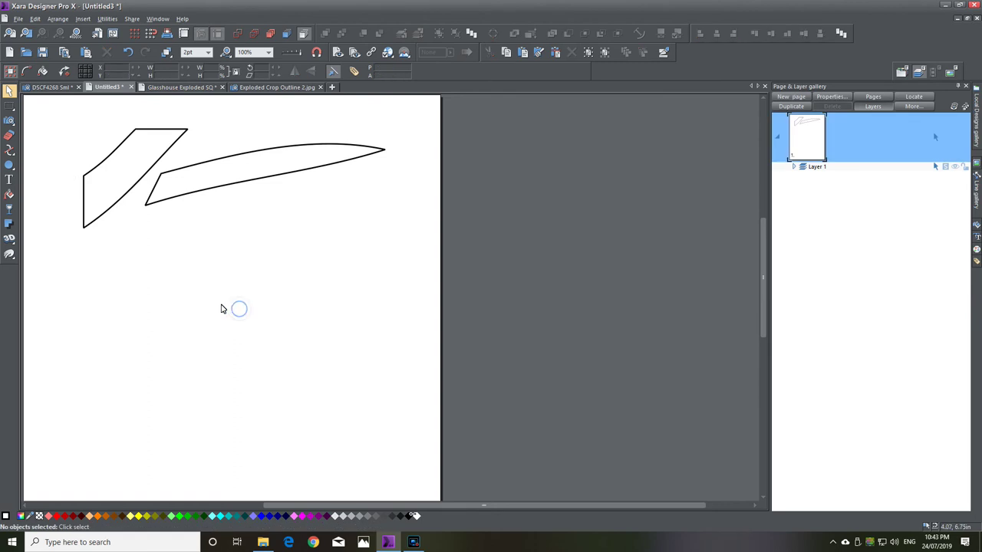
In Glasshouse Exploded SQ, nudge the jagged right-edge piece slightly further right.
click(183, 88)
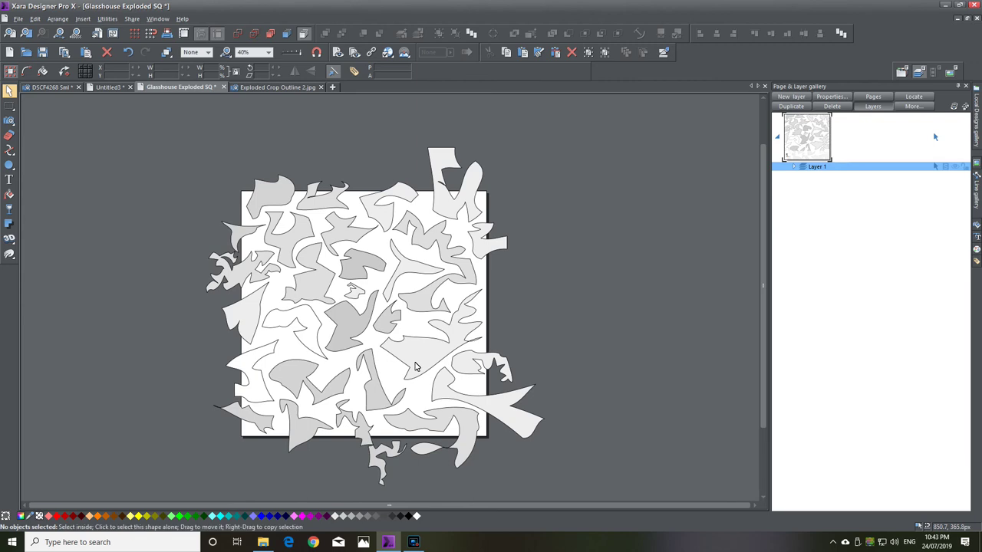
scroll(416, 366, up, 3)
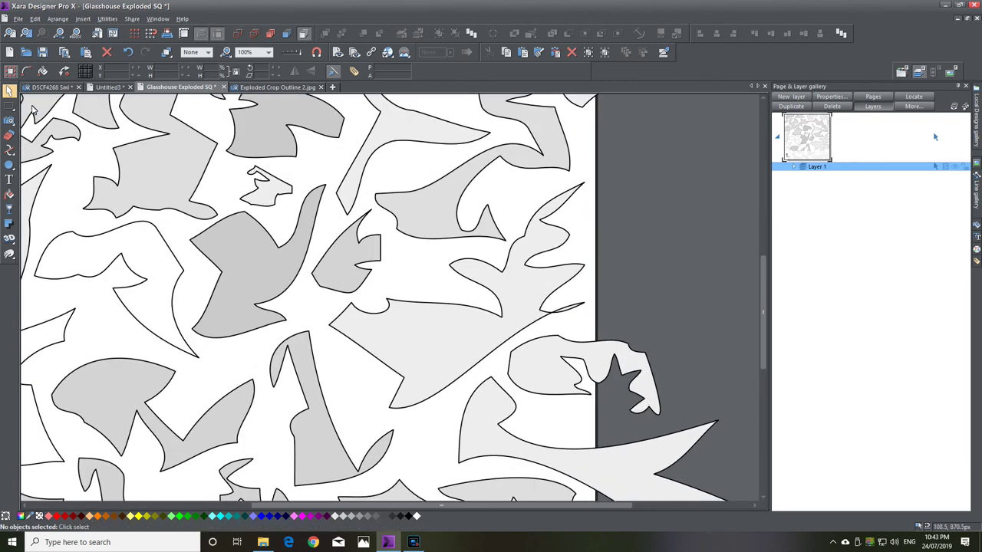
click(569, 376)
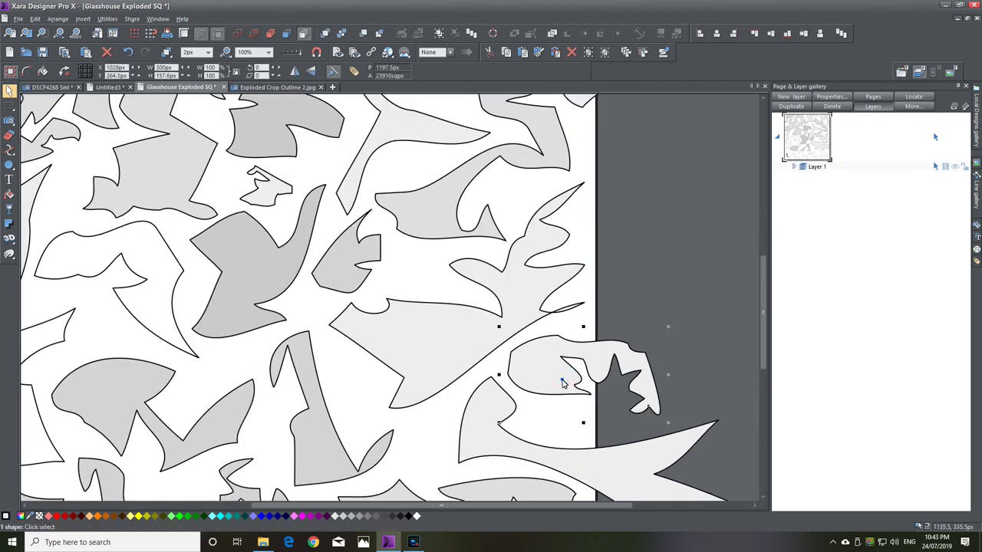
mouse_move(562, 376)
mouse_down()
mouse_move(635, 377)
mouse_move(575, 384)
mouse_up()
click(693, 278)
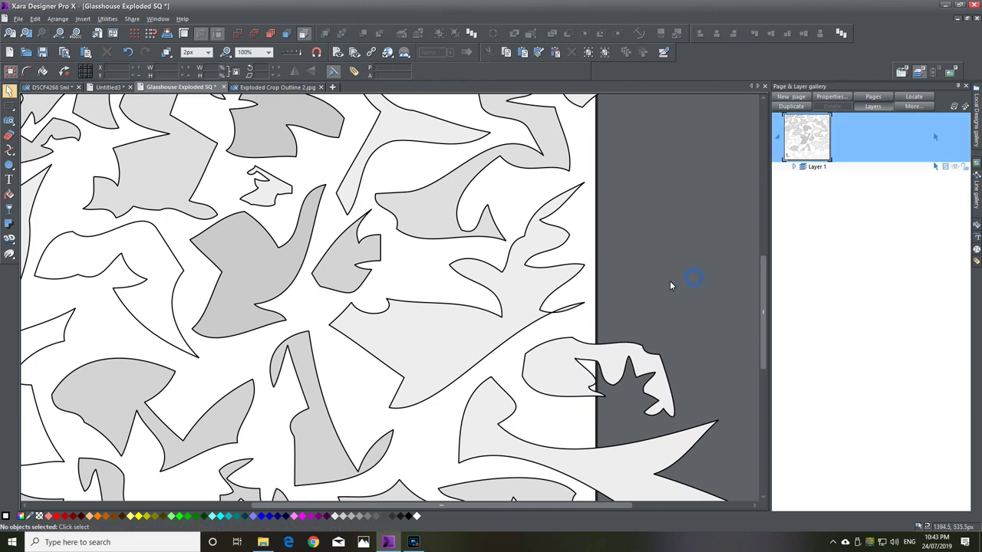
scroll(338, 318, down, 3)
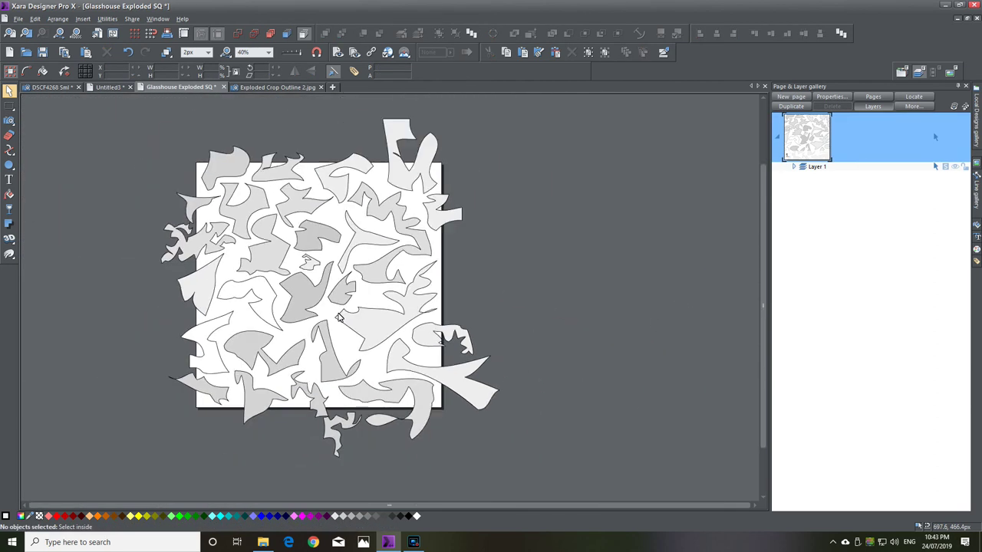
Switch to the Exploded Crop Outline 2.jpg document to view the square crop.
click(279, 87)
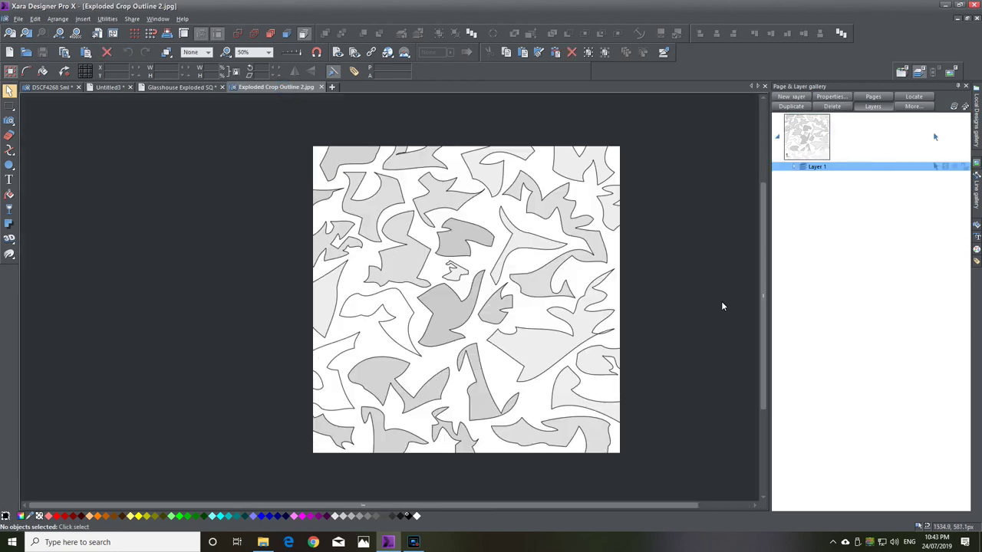
drag(763, 290, 755, 310)
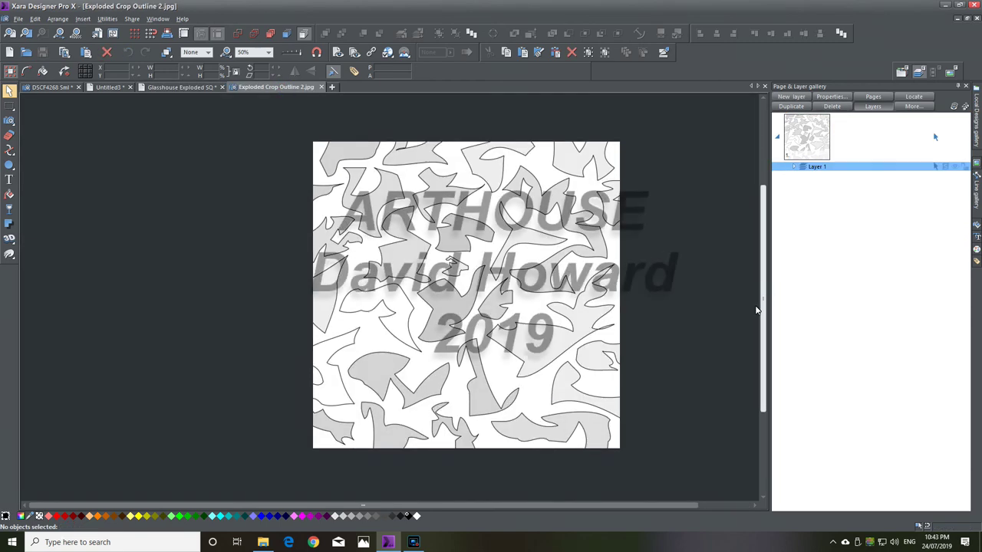